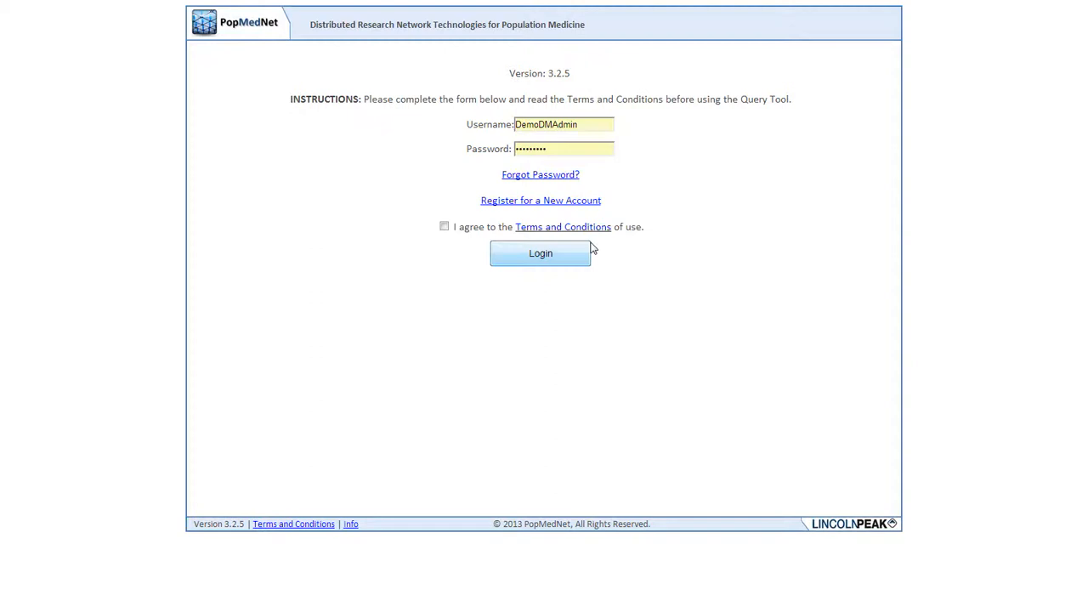
Agree to the terms of use, log in with the prefilled credentials, and open the Demo DM 1 DataMart page
click(444, 226)
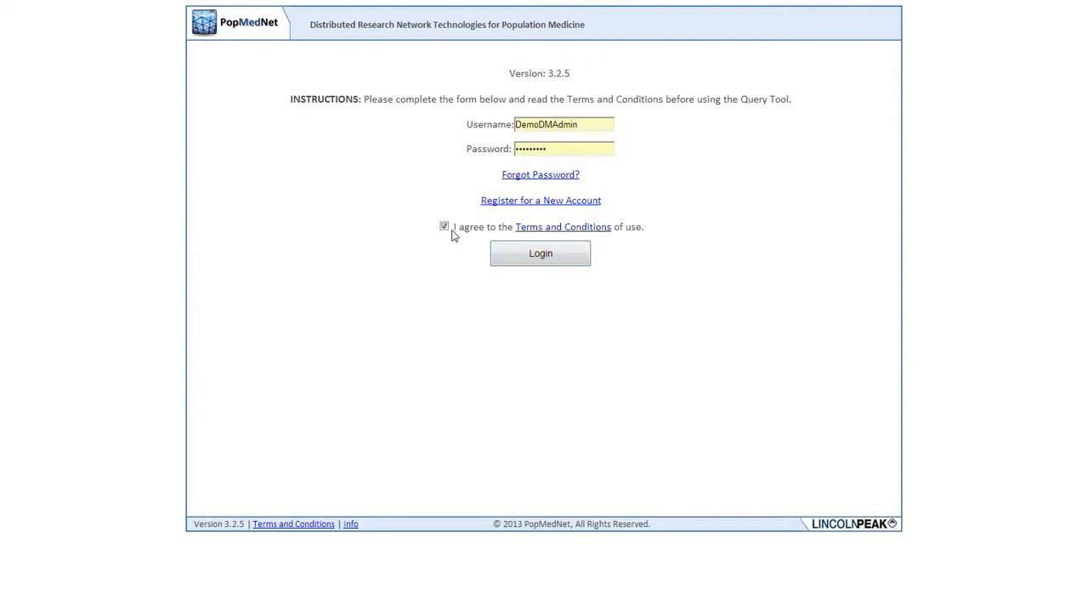
click(536, 263)
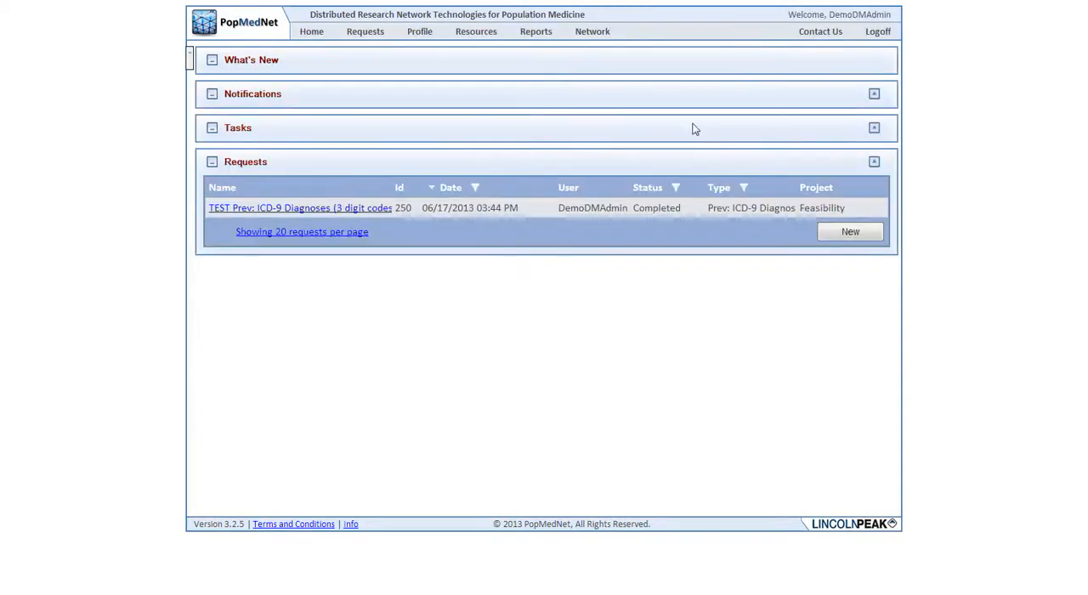
click(596, 46)
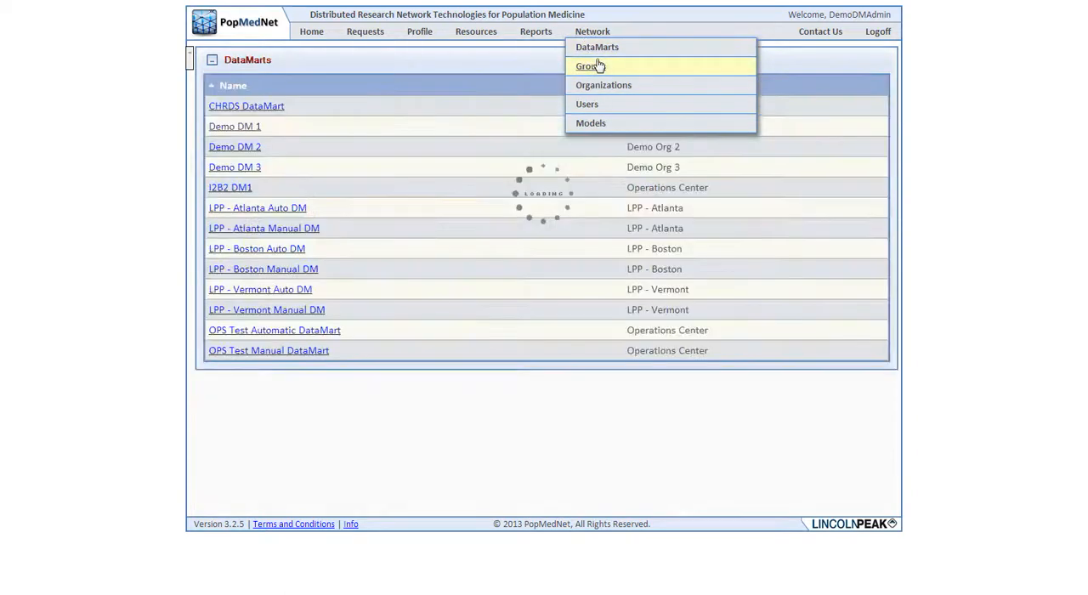
click(218, 128)
Download the 32-bit DataMart Client installer from Demo DM 1's page and launch it
scroll(478, 181, down, 3)
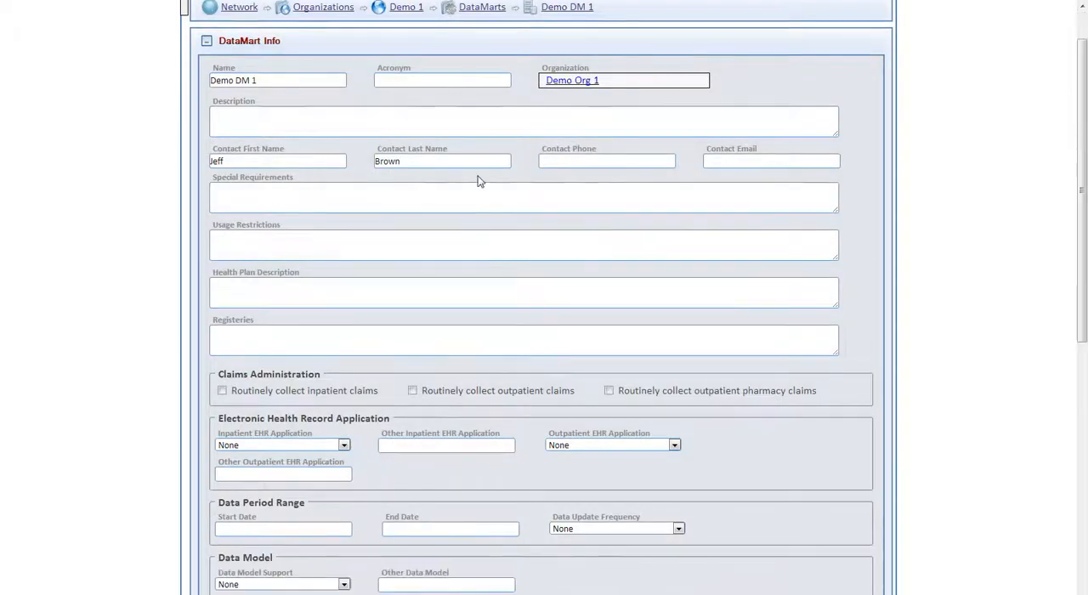
scroll(478, 181, down, 5)
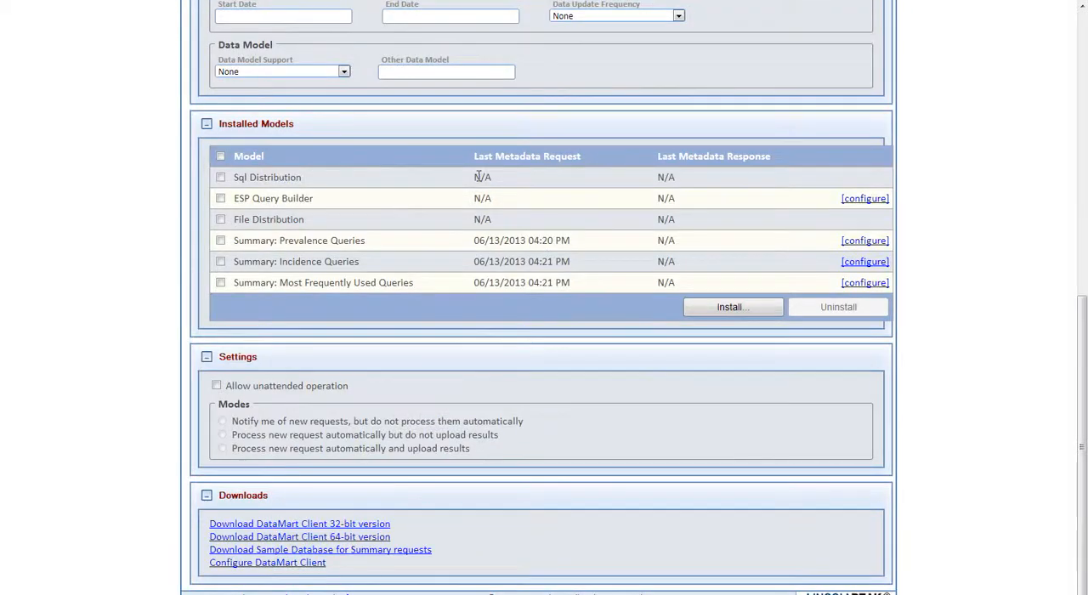
click(363, 525)
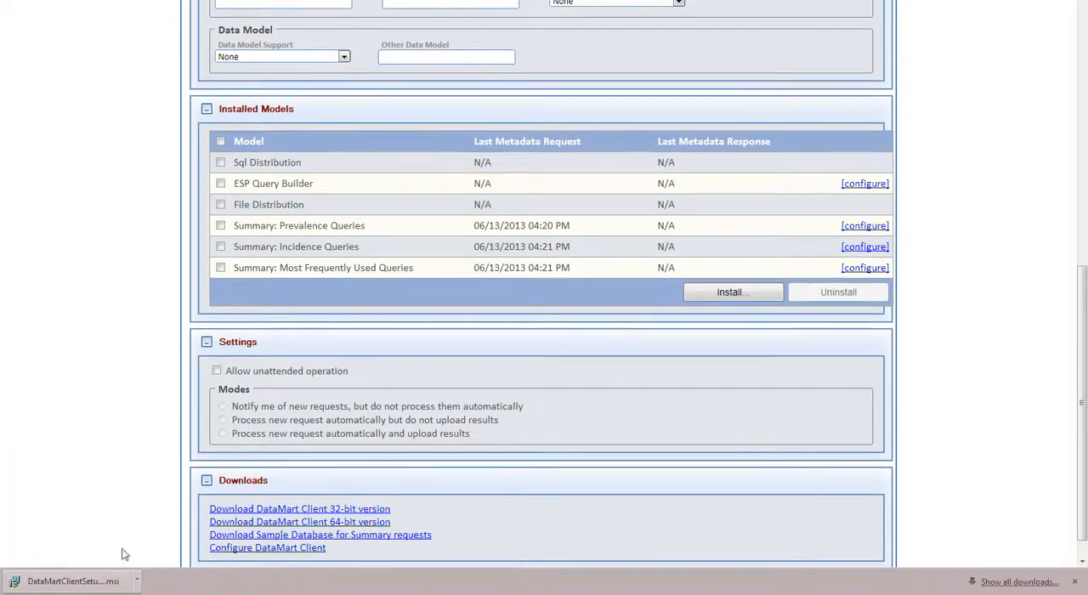
click(109, 580)
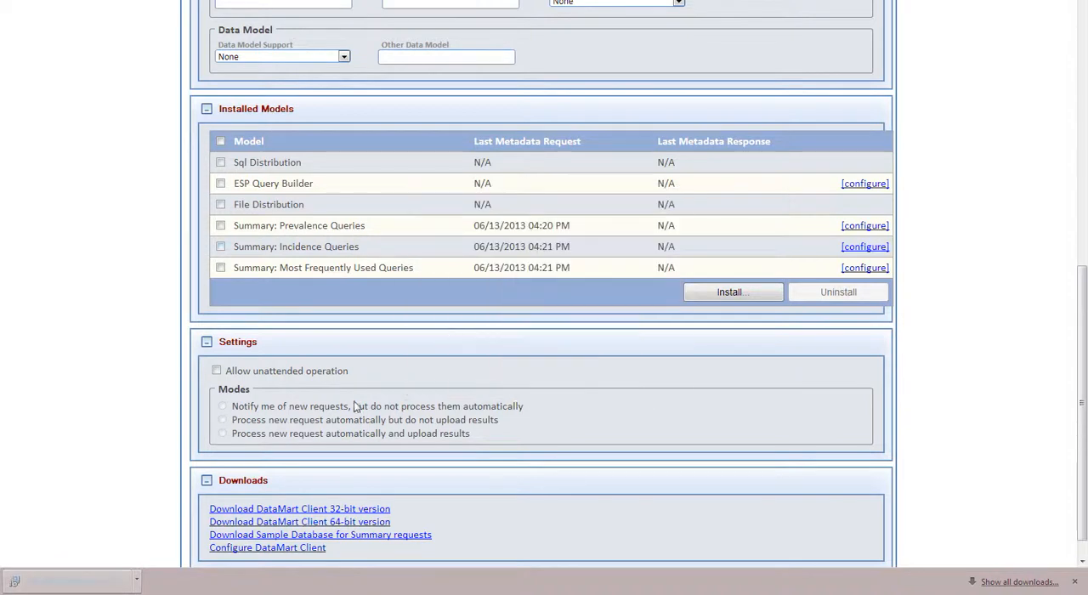
click(579, 307)
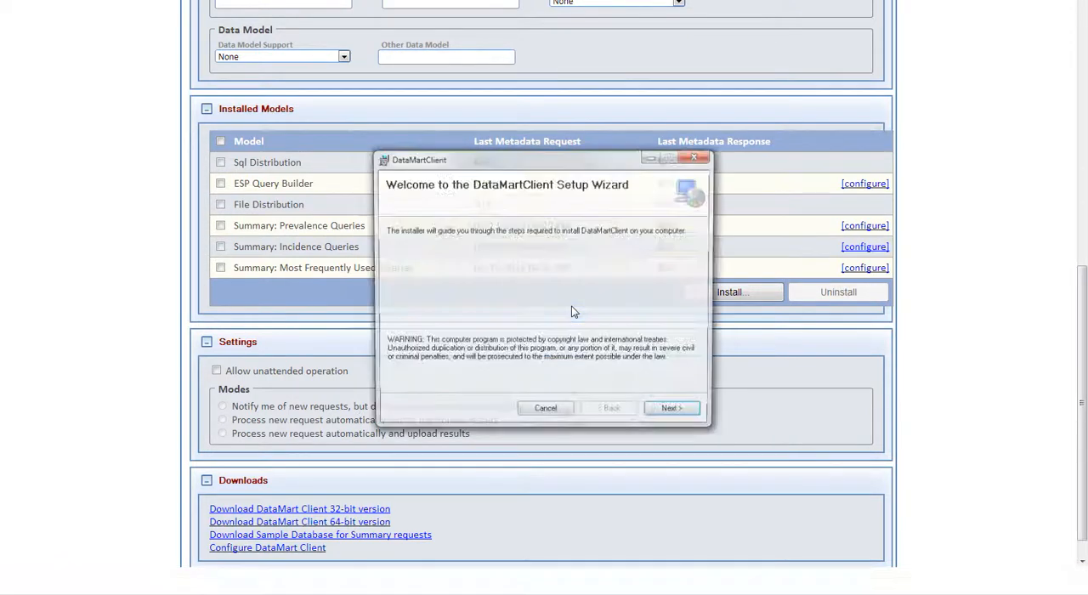
Install DataMartClient in the default folder for the current user only, and finish the setup wizard
click(670, 413)
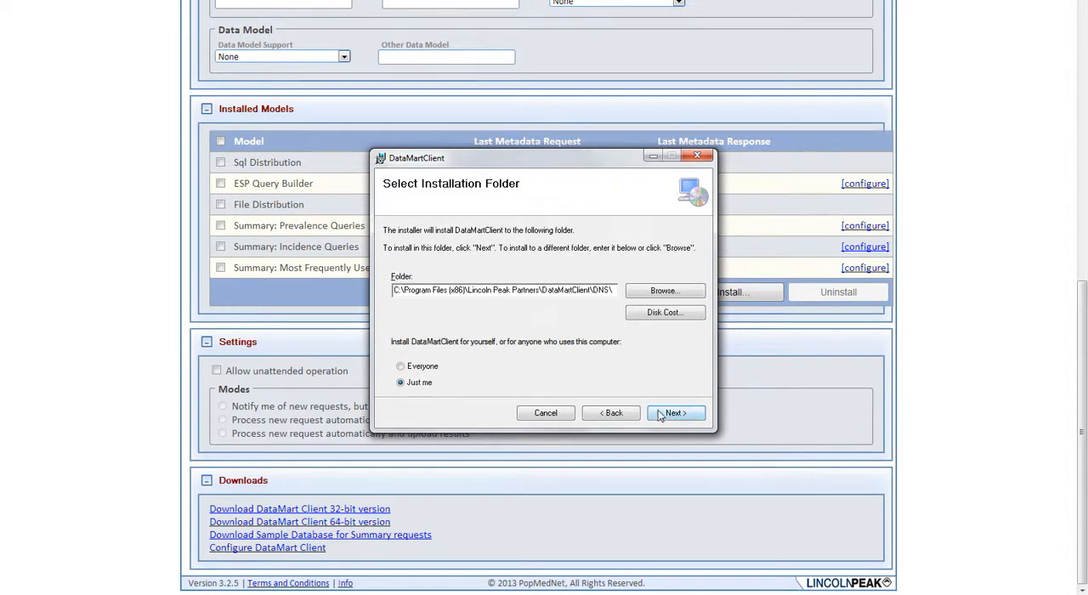
click(660, 414)
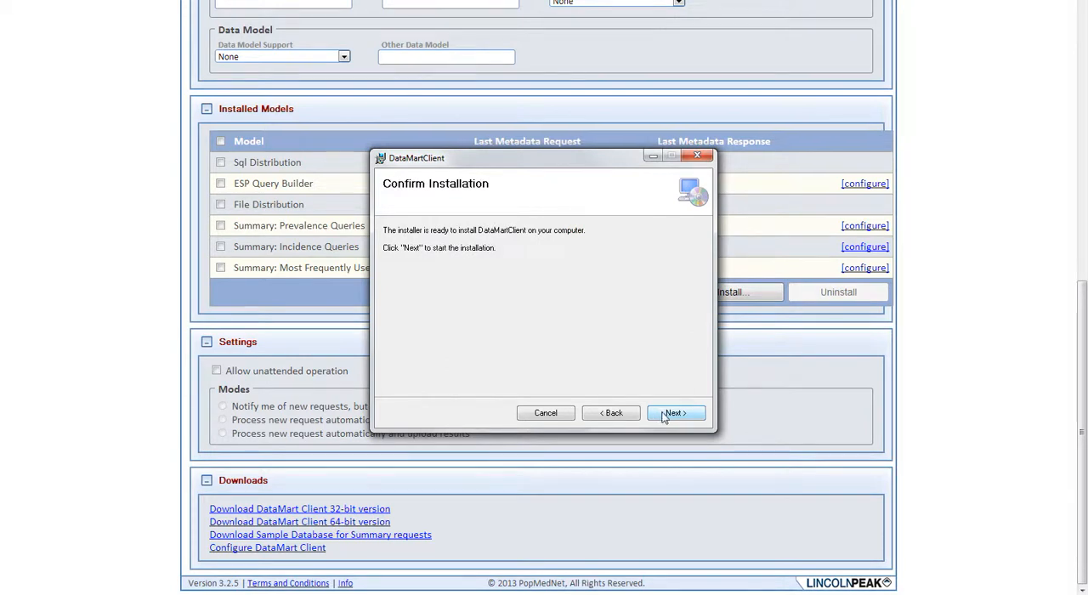
click(664, 414)
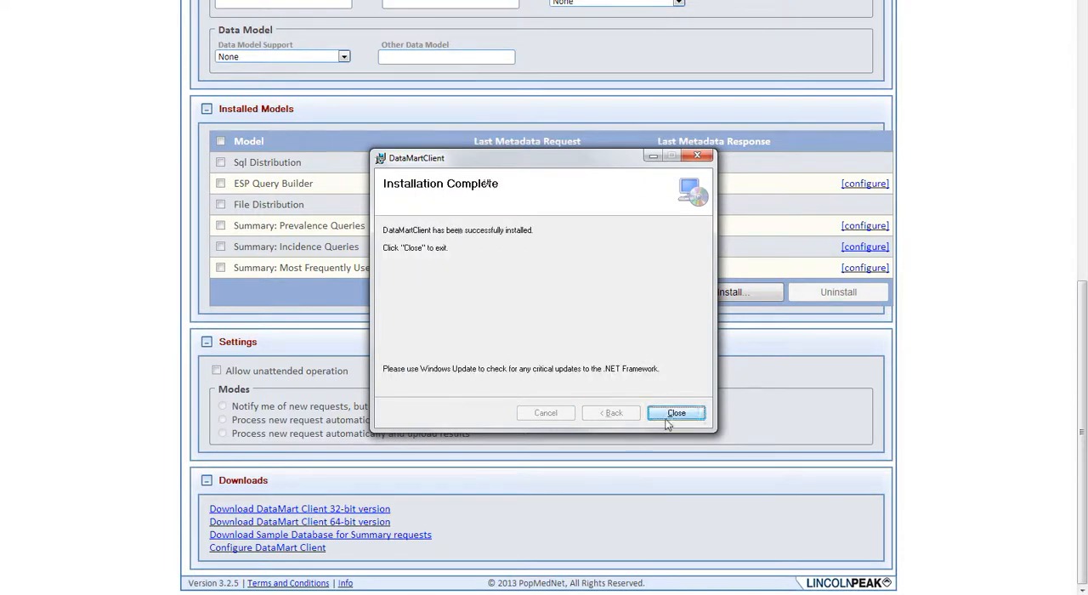
click(668, 416)
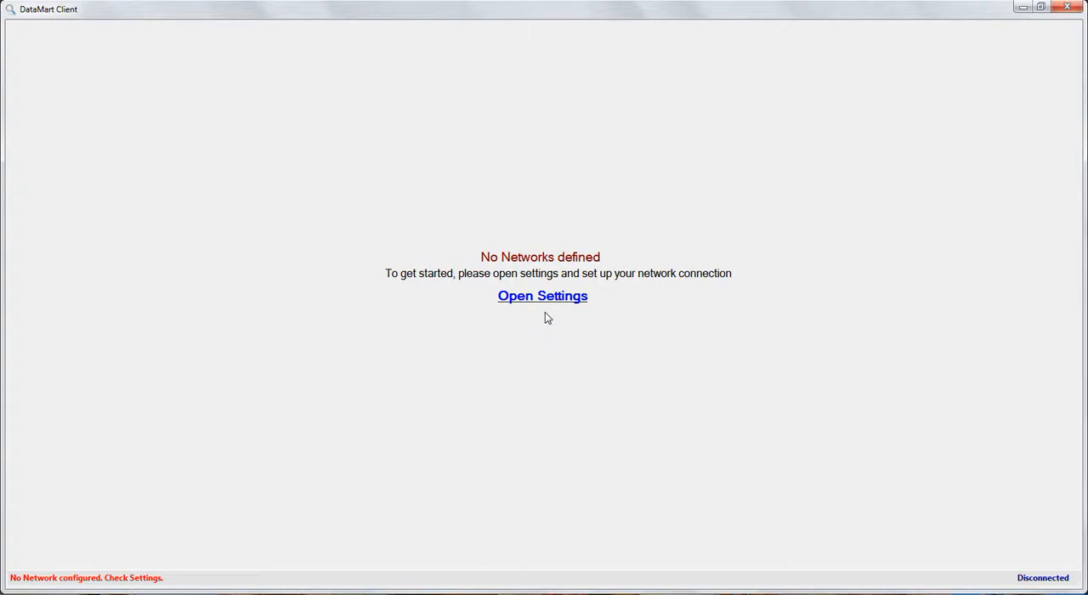
click(548, 296)
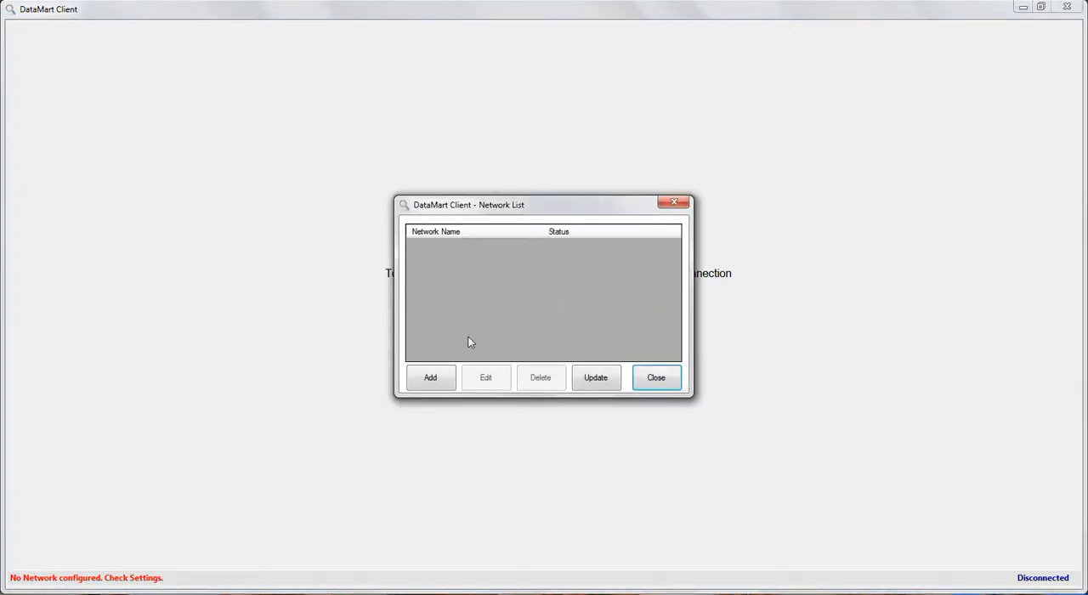
click(431, 378)
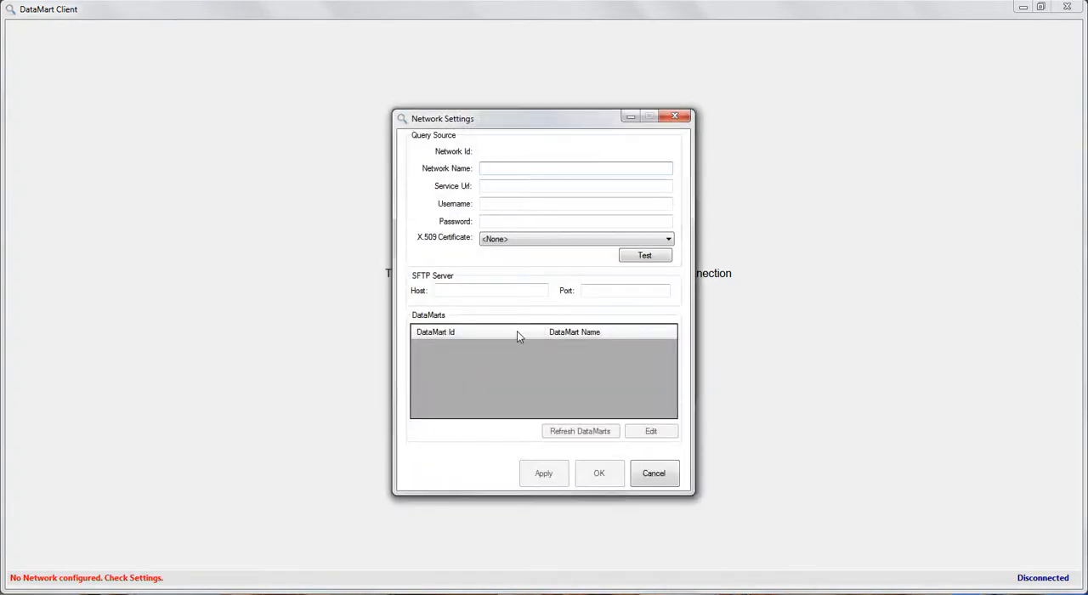
text(Demo Network)
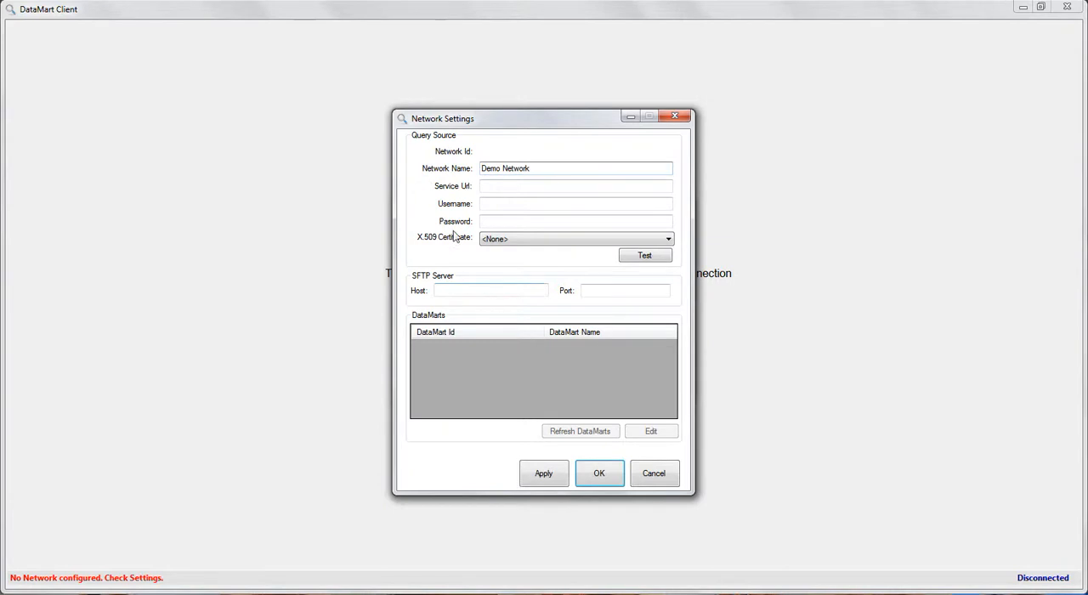
click(490, 181)
text(https://pmndemoquerytool.lincolnpeak.com/api/soap/dmcl)
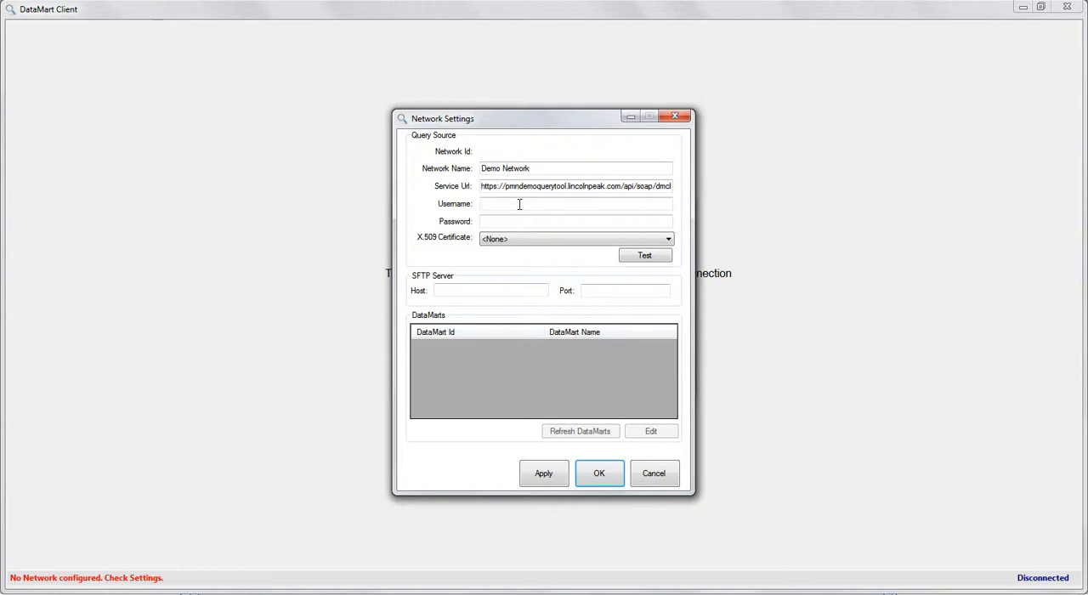
Enter the username DemoDMAdmin and the account password for the network, keeping the X.509 certificate at <None>
click(519, 204)
text(DemoDMAdmin)
key(Tab)
text(**********)
key(Tab)
click(520, 241)
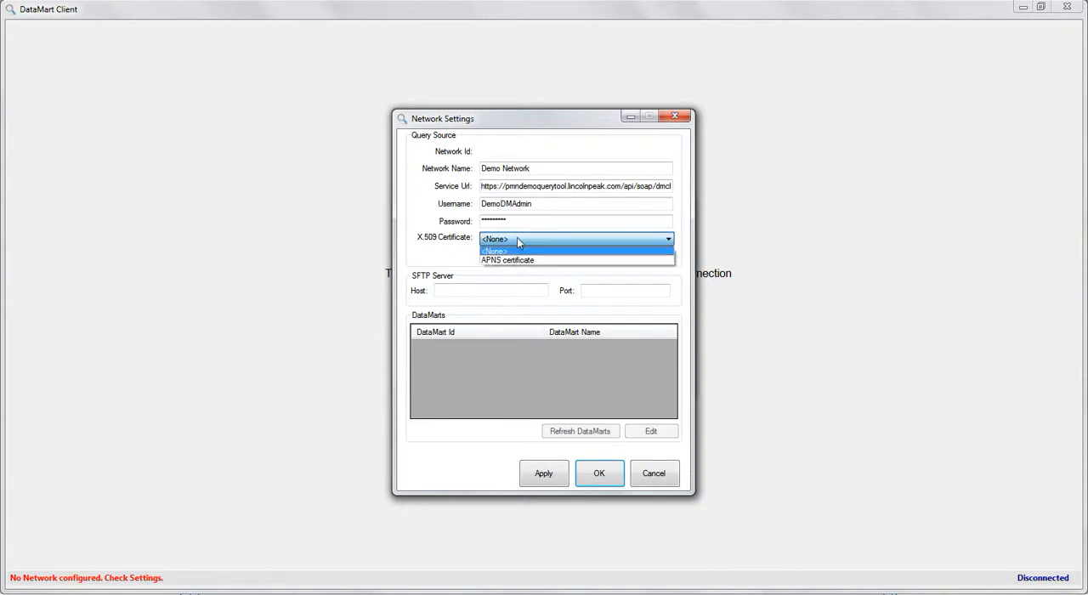
click(518, 240)
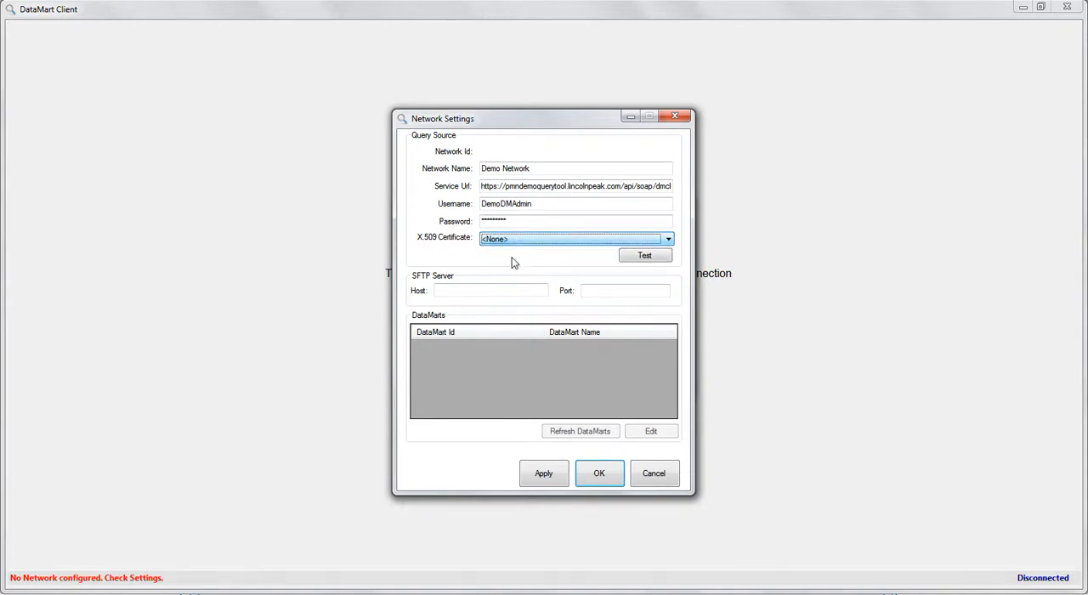
Switch the service URL to http and test the network connection
click(639, 257)
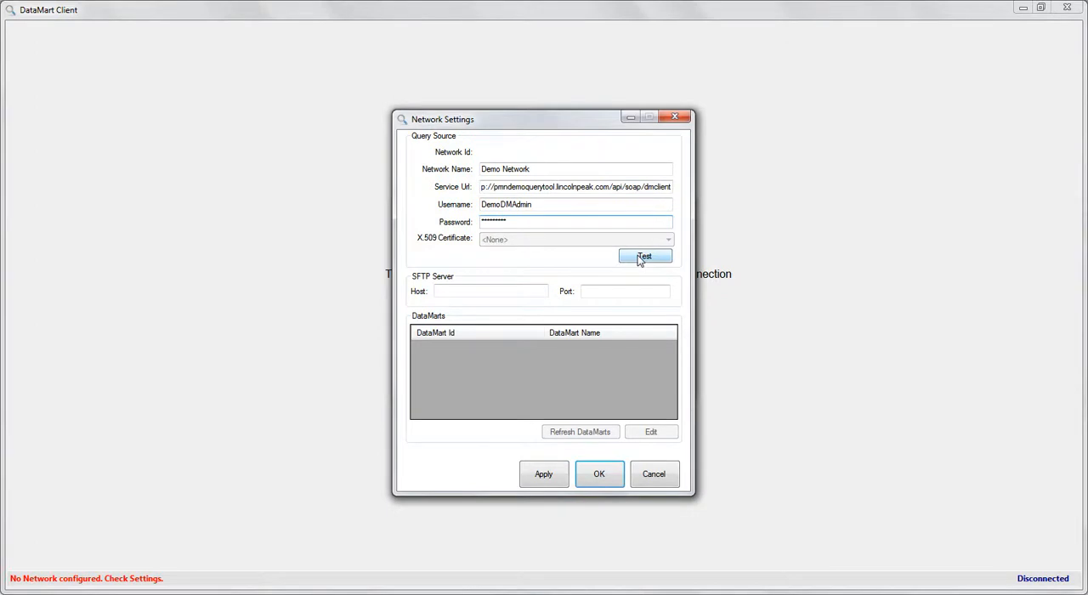
click(640, 257)
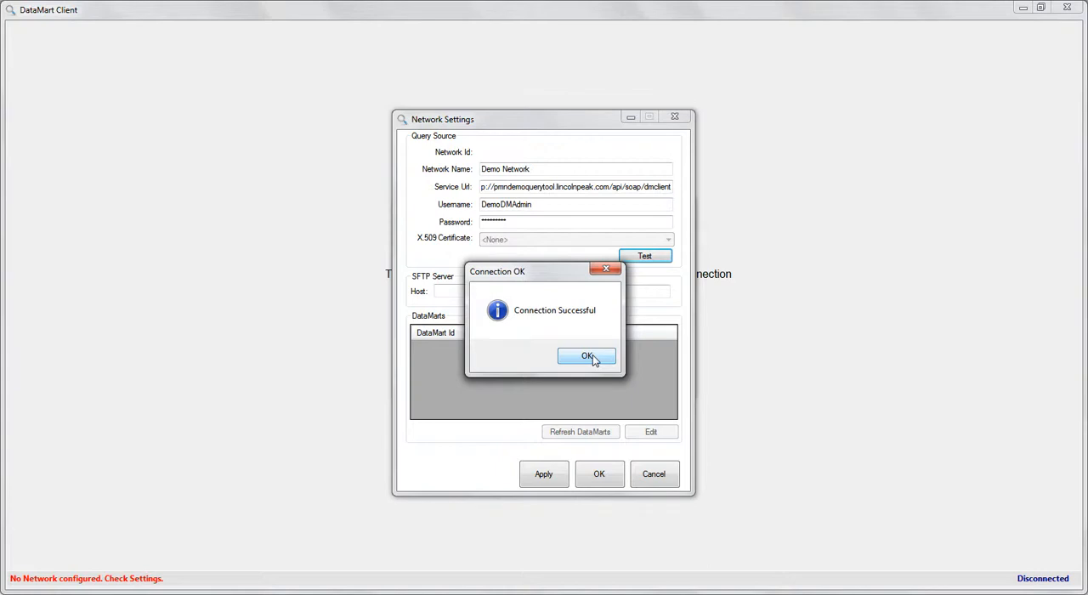
click(588, 356)
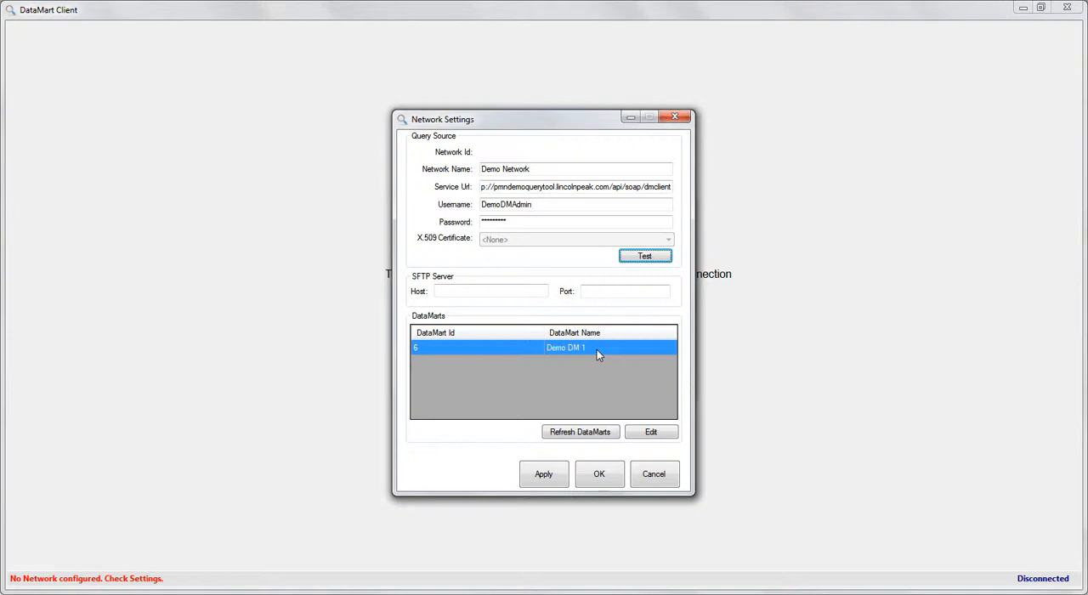
In Demo DM 1's settings, configure the Summary: Prevalence model with the SampleDB data source and set counts below 6 to 0
click(598, 351)
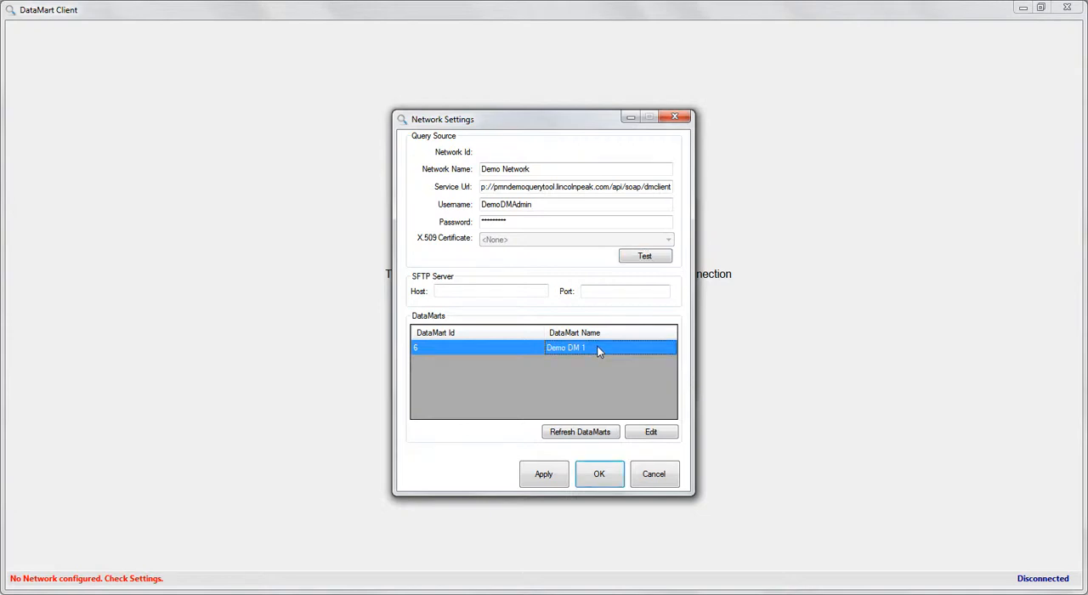
double_click(598, 351)
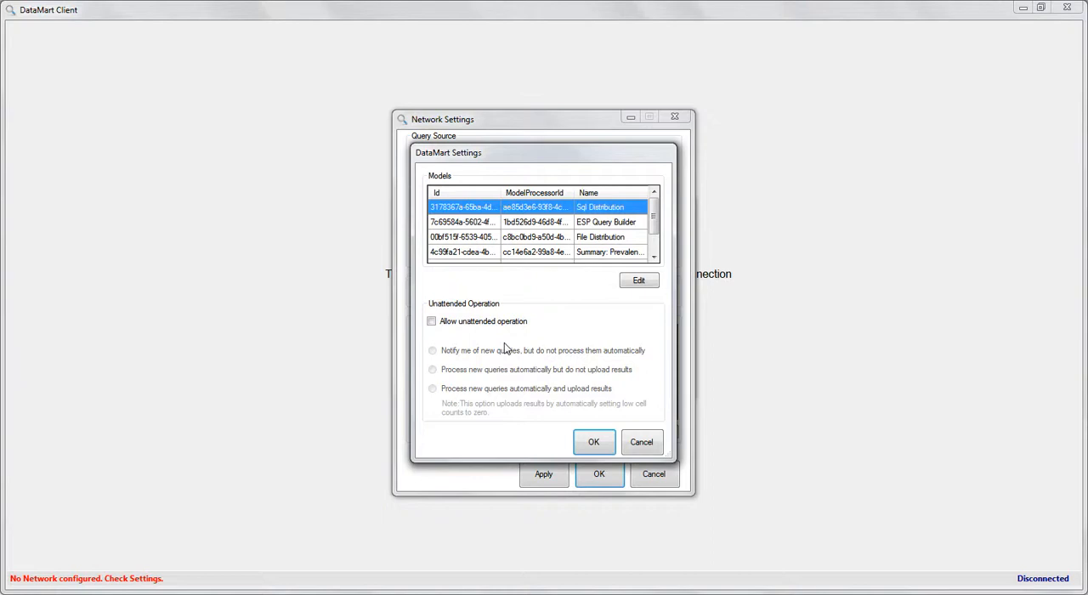
scroll(583, 297, down, 1)
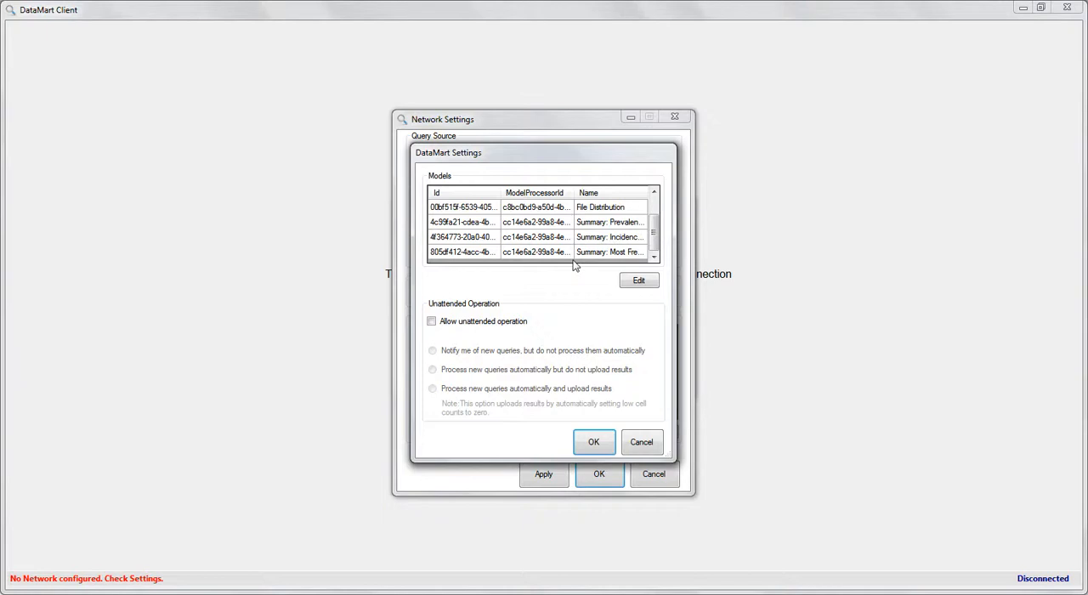
click(614, 223)
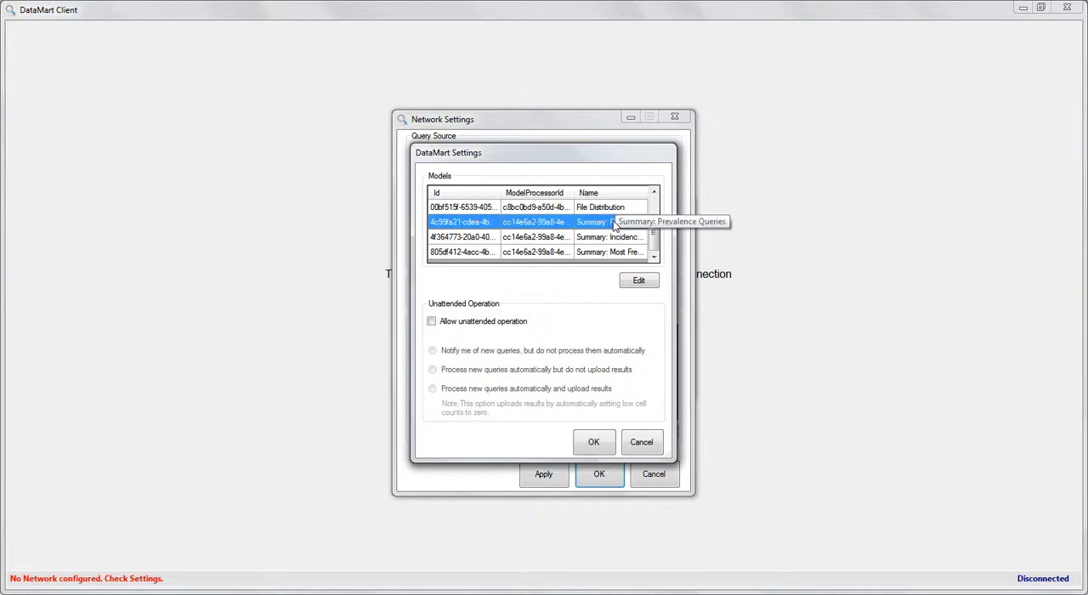
click(638, 281)
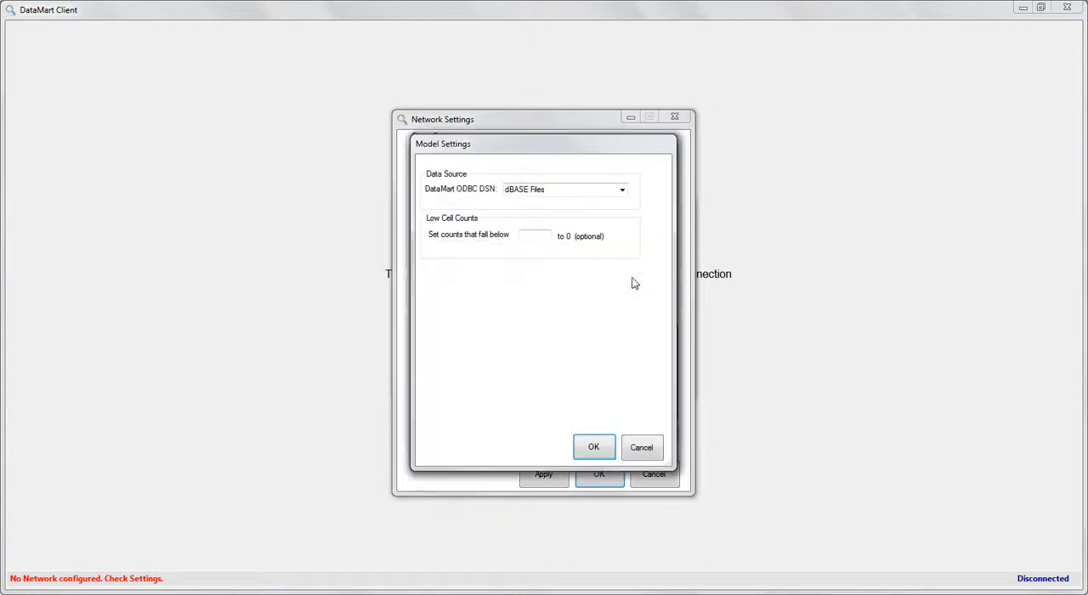
click(544, 189)
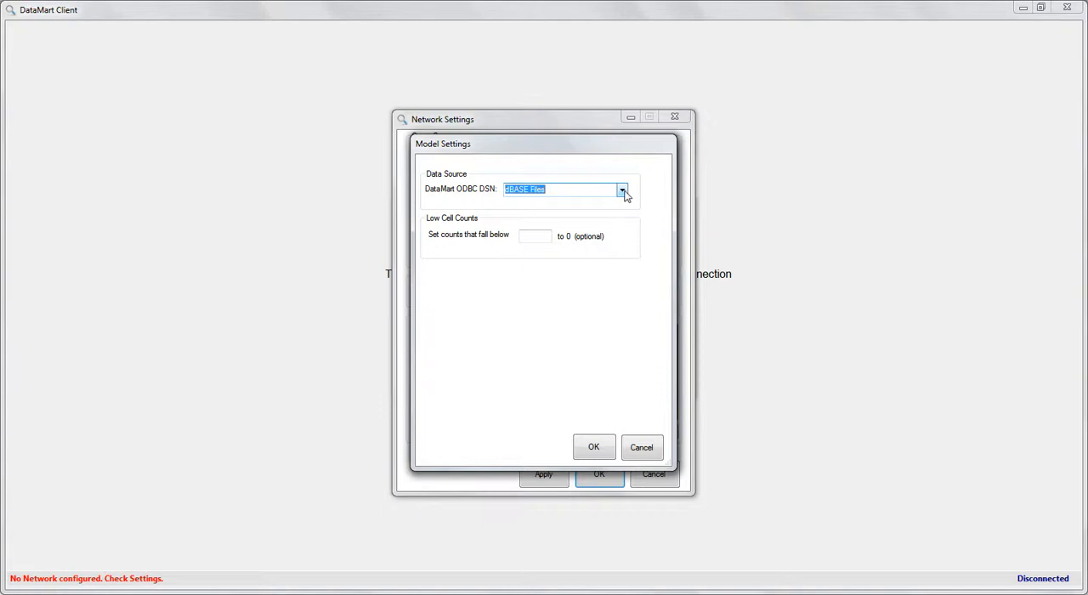
click(622, 190)
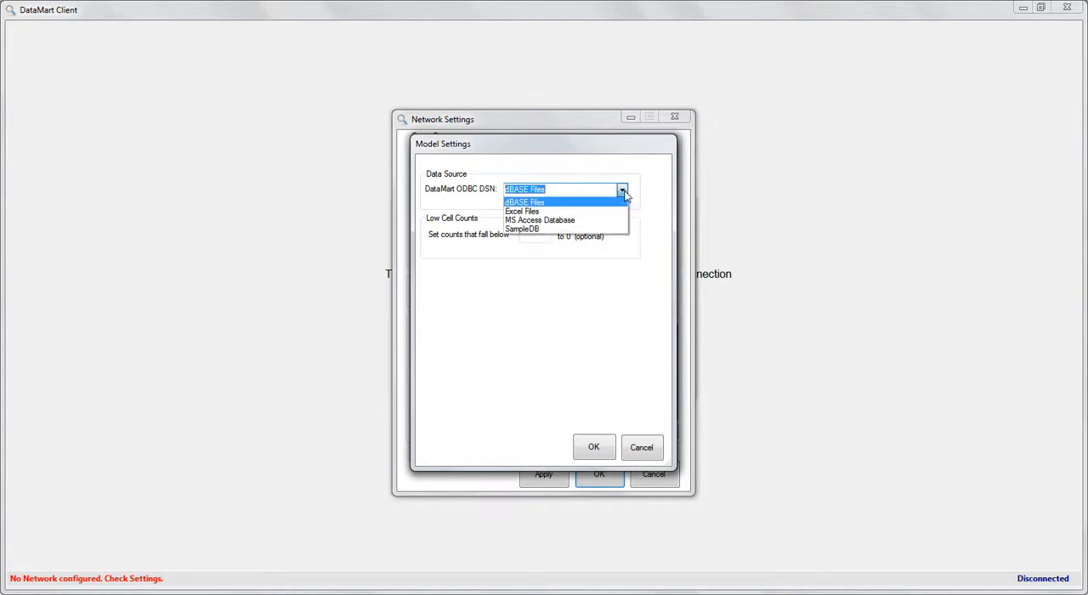
click(610, 230)
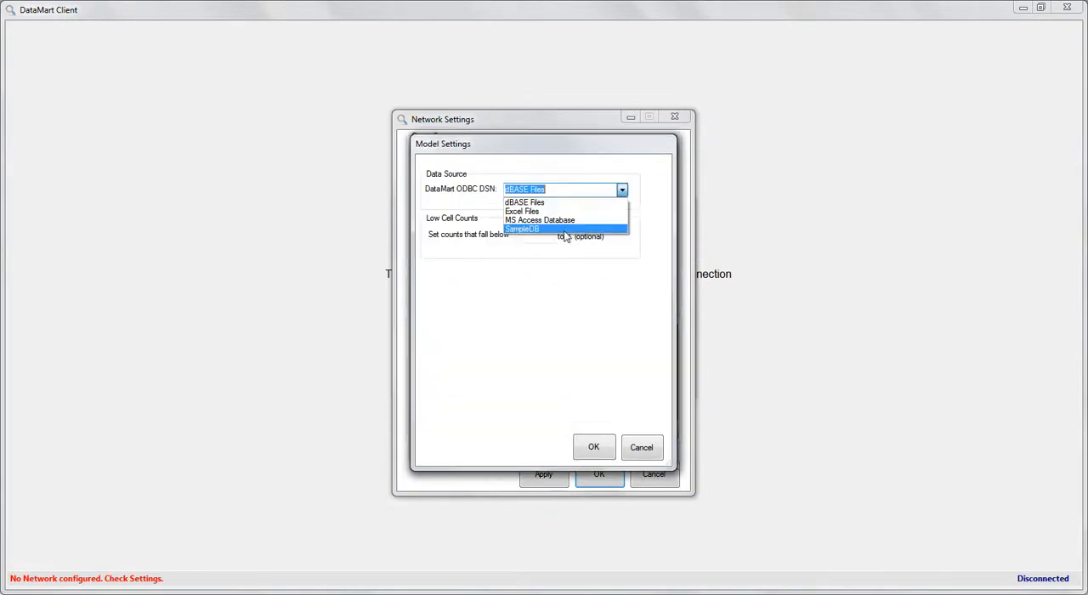
click(565, 231)
click(547, 234)
text(6)
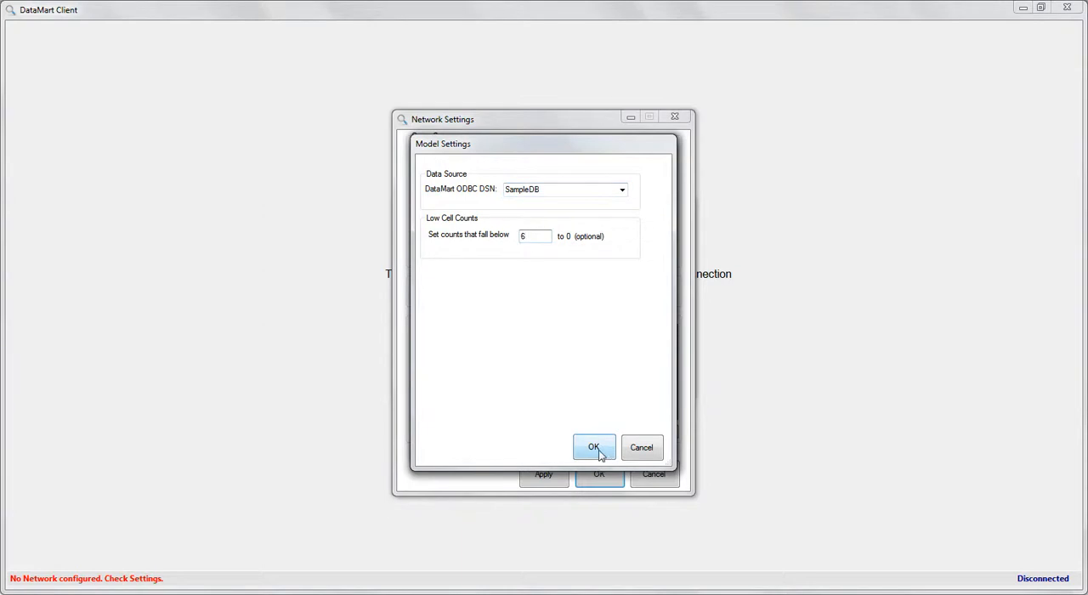
click(599, 451)
Configure the Summary: Most Frequently Used model with the SampleDB data source and set counts below 6 to 0
click(599, 254)
click(637, 280)
click(614, 190)
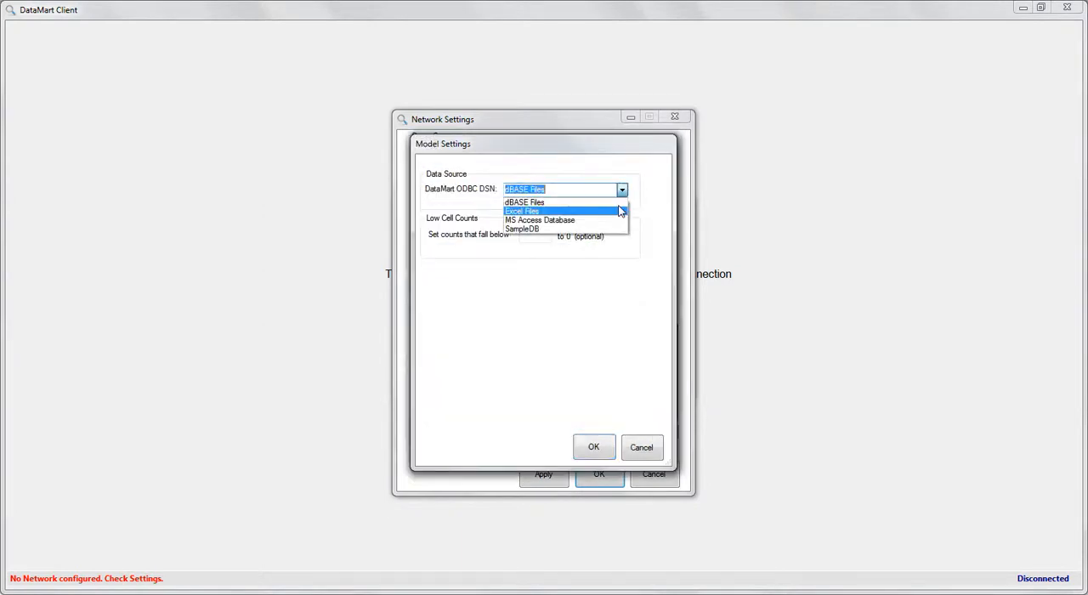
click(565, 229)
click(541, 235)
text(6)
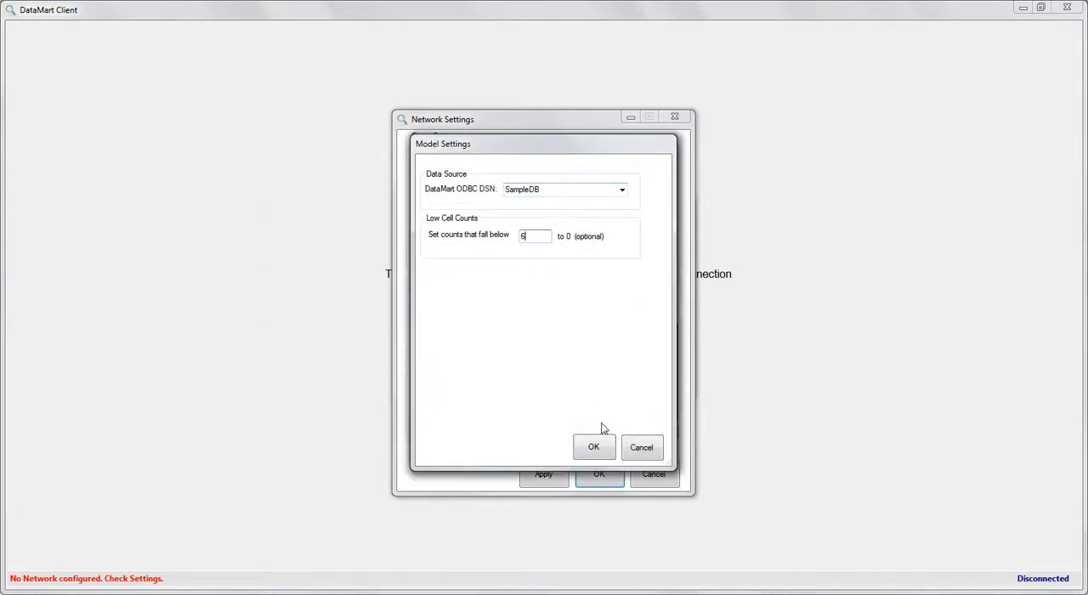
click(594, 447)
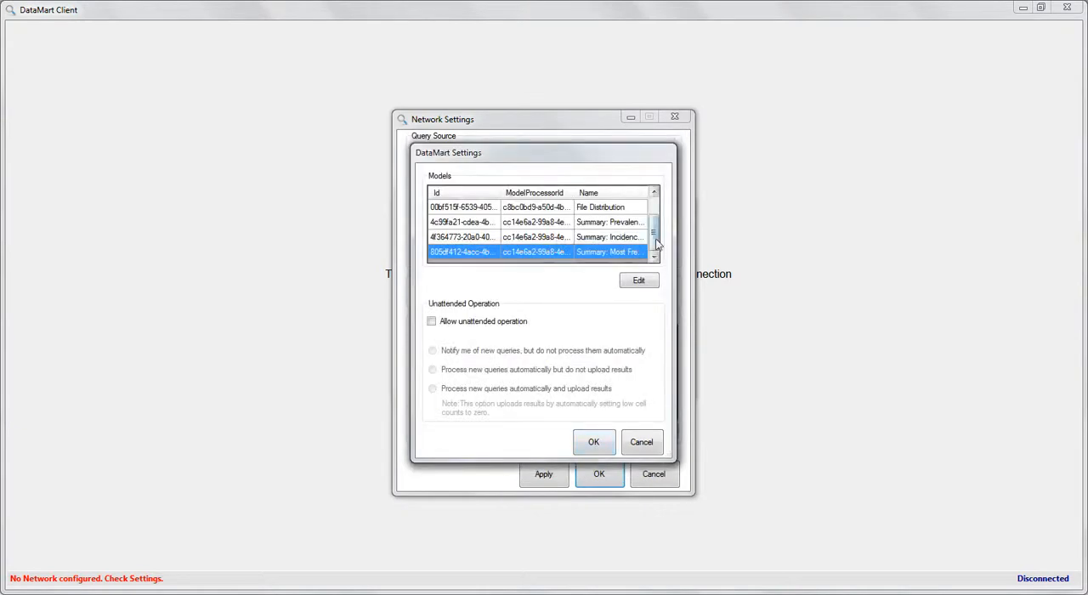
Check which settings the File Distribution model offers
click(578, 208)
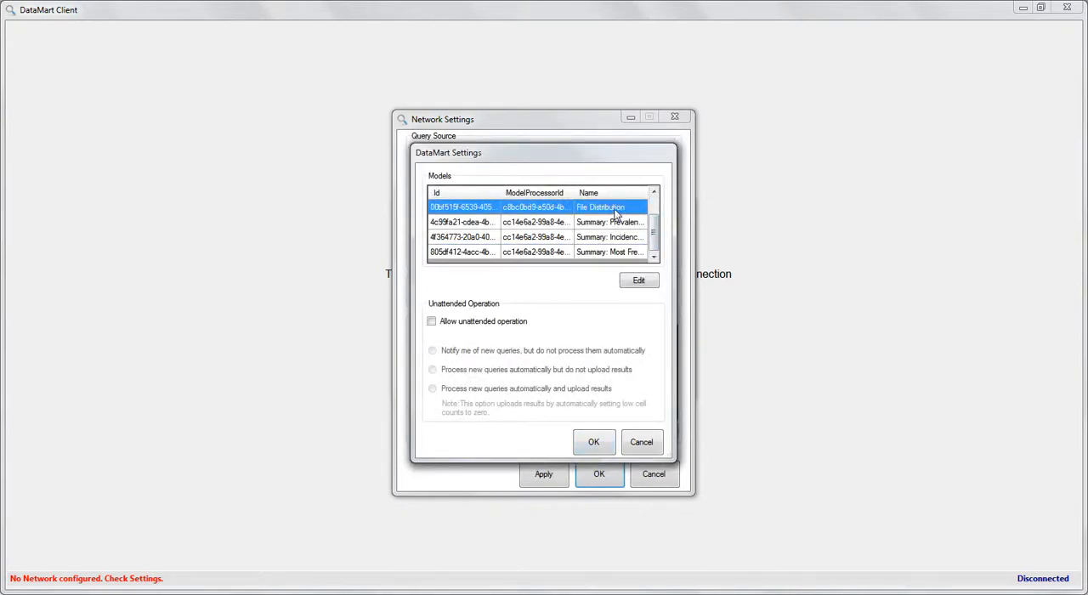
double_click(617, 214)
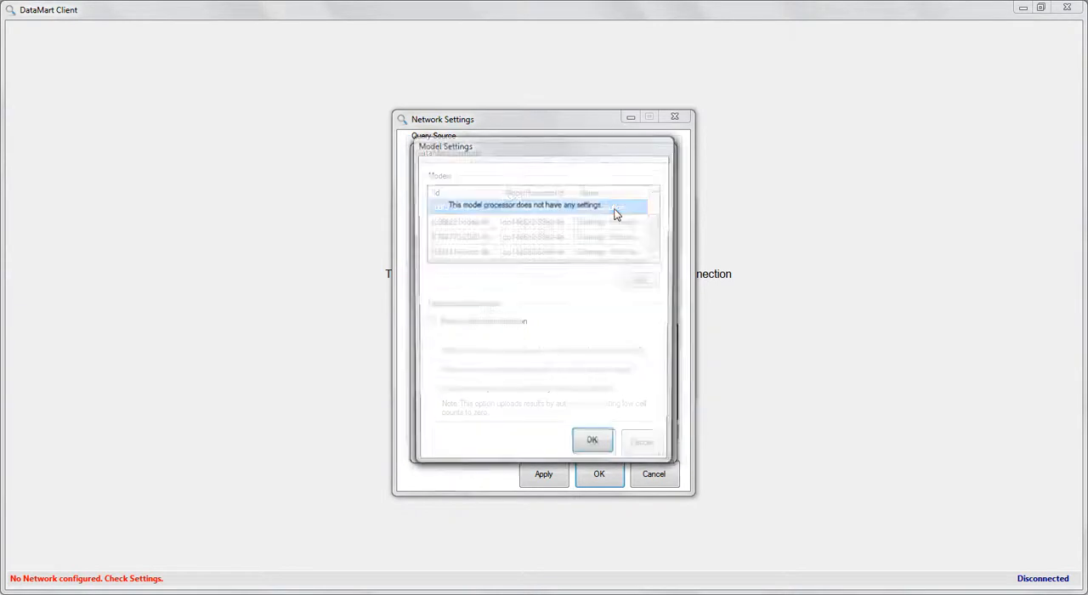
click(593, 446)
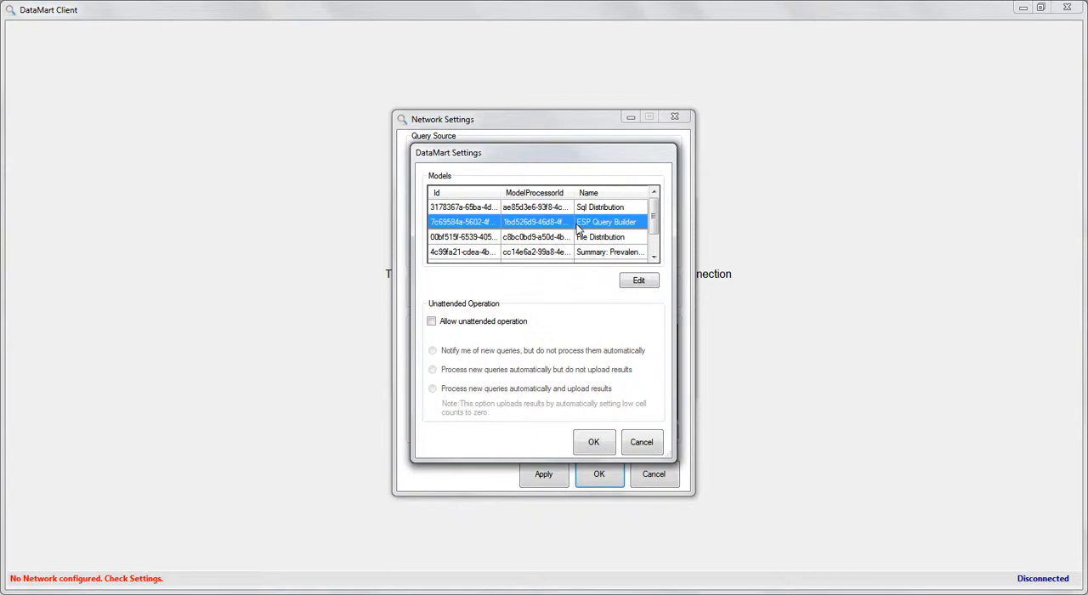
Review the ESP Query Builder model's data source and timeout settings
double_click(578, 223)
click(641, 444)
double_click(585, 223)
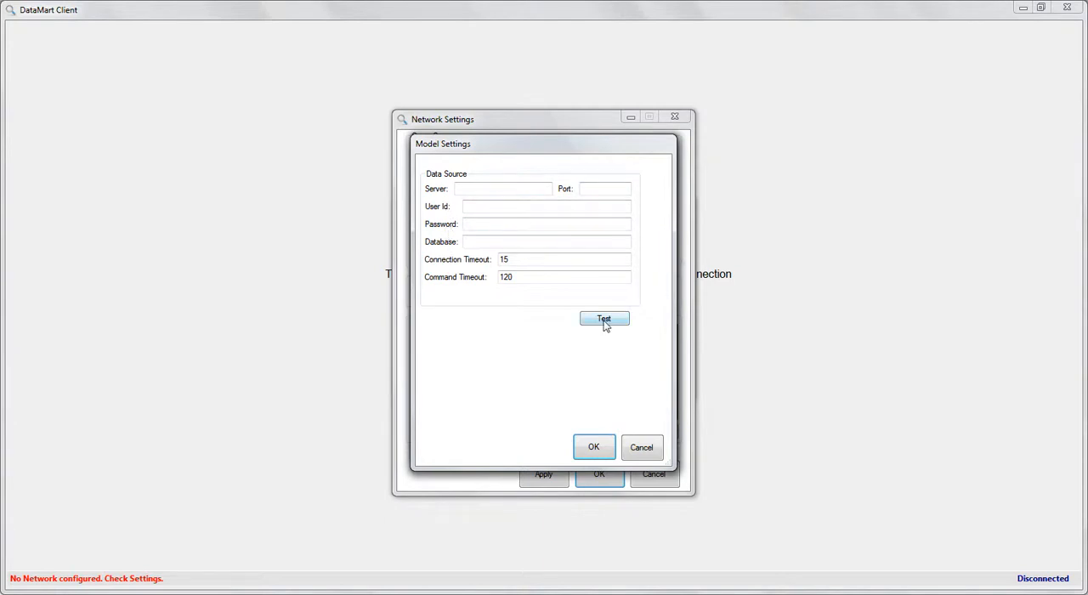
click(602, 445)
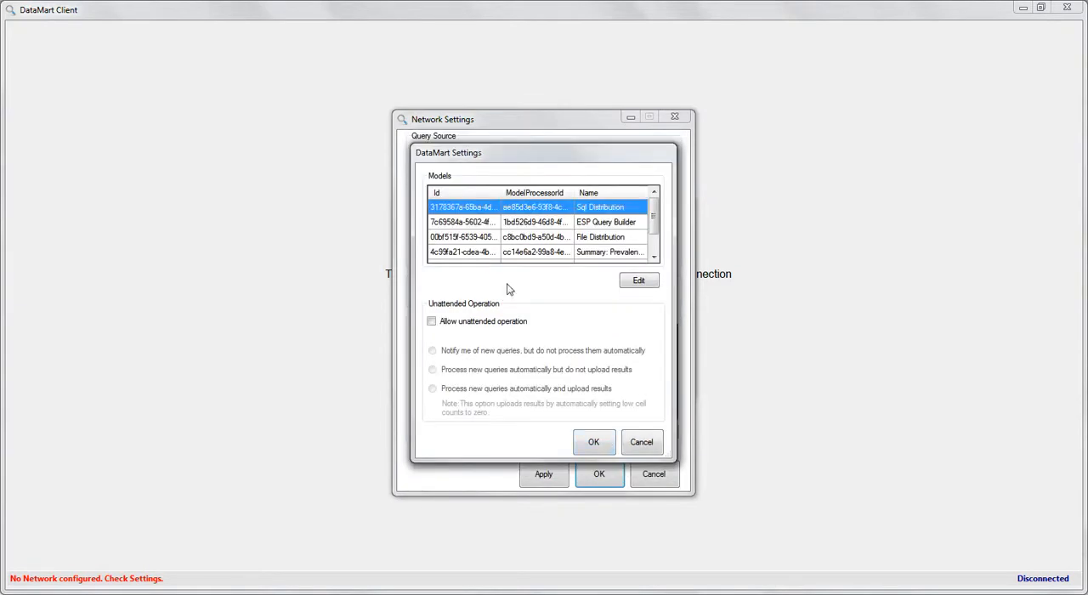
Allow unattended operation for Demo DM 1 and save the DataMart and network settings
click(468, 328)
click(594, 442)
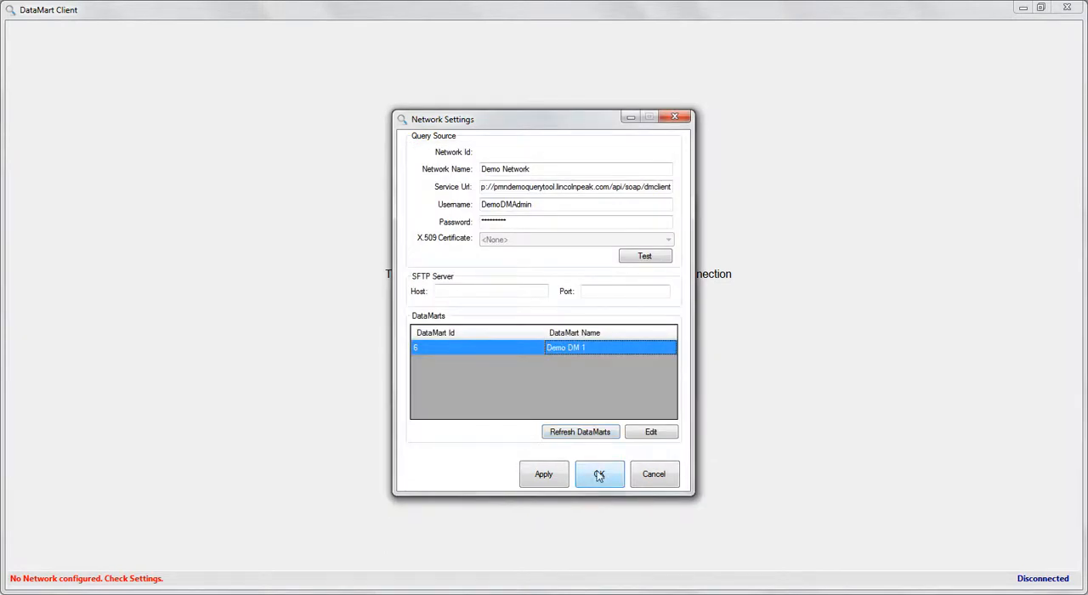
click(599, 476)
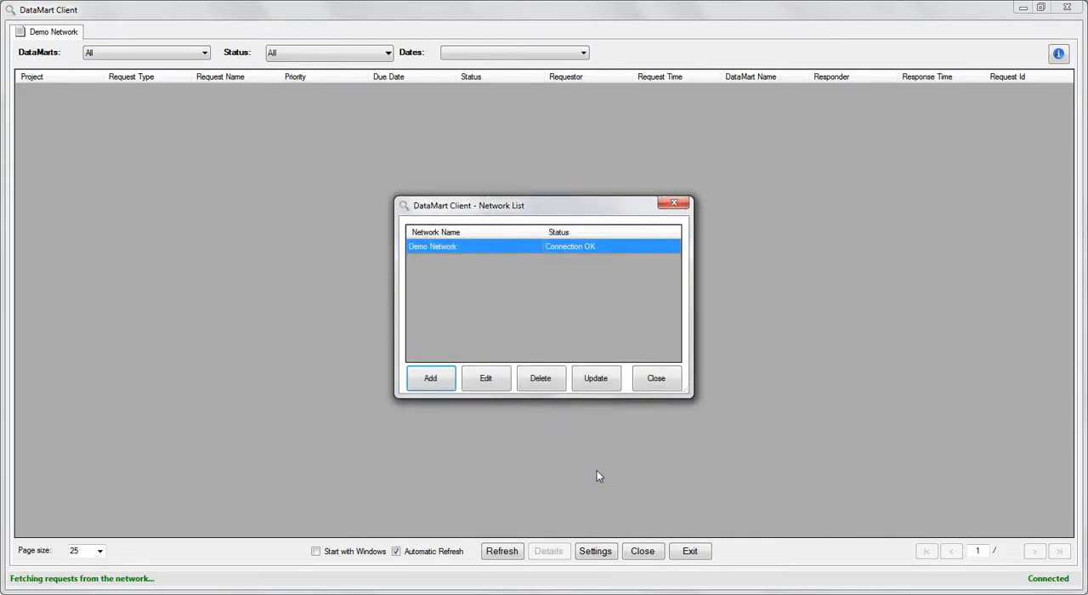
click(644, 379)
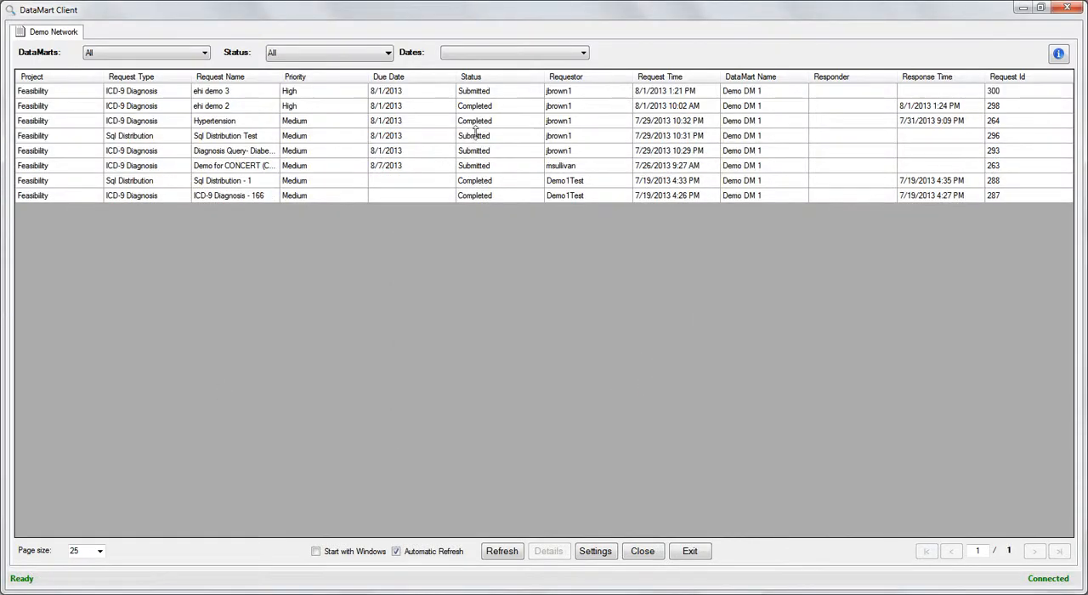